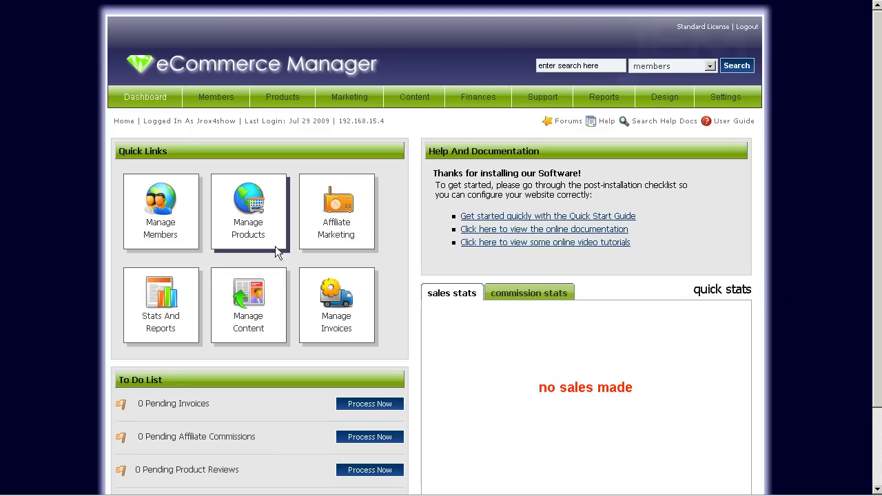
Step: Open the product management page and bring up the quick form for adding products
{"action": "mouse_move", "coordinate": [278, 105]}
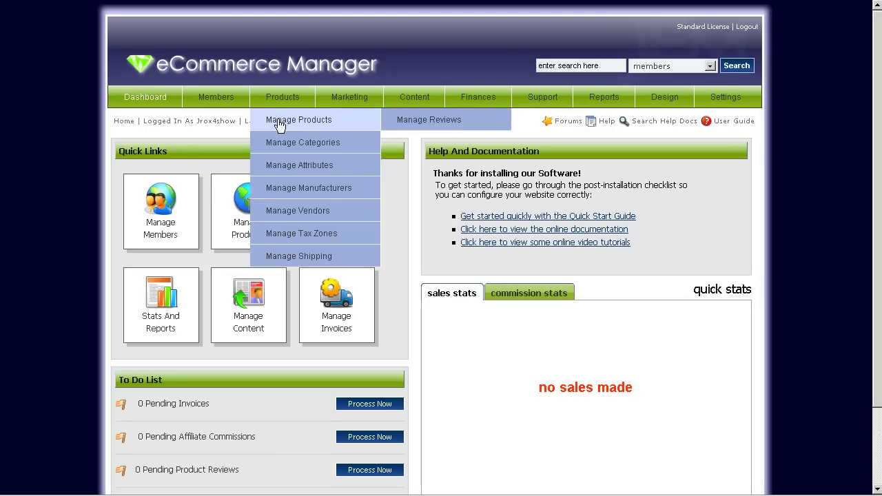
{"action": "left_click", "coordinate": [279, 125]}
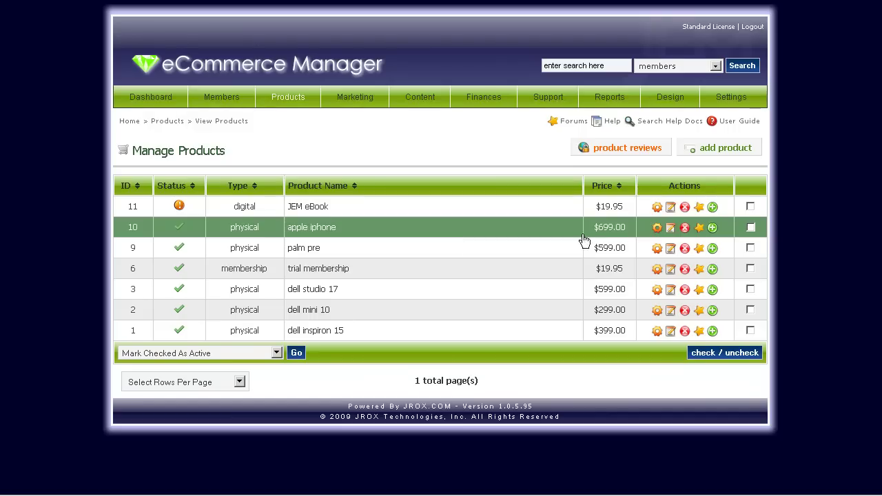
{"action": "left_click", "coordinate": [738, 151]}
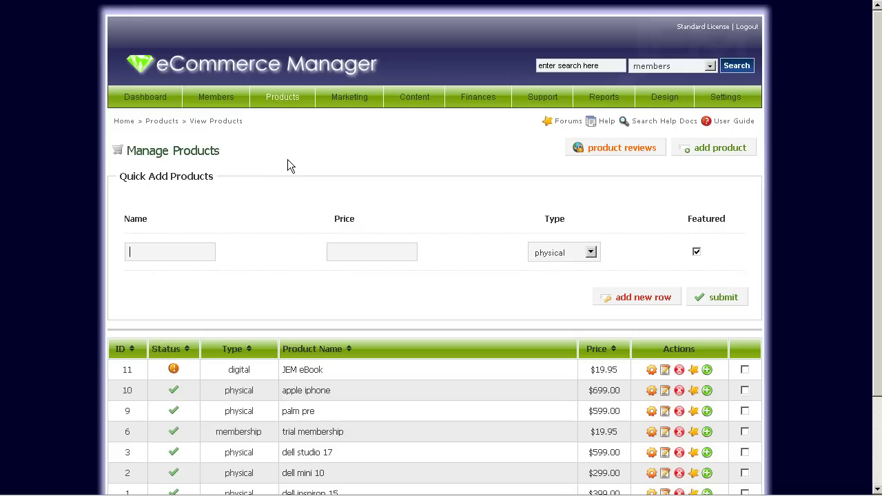
Step: Add a featured digital product named "eBook One" with a price of 19.95 and submit it
{"action": "type", "text": "eBook One"}
{"action": "left_click", "coordinate": [351, 252]}
{"action": "type", "text": "19.95"}
{"action": "left_click", "coordinate": [567, 253]}
{"action": "left_click", "coordinate": [572, 279]}
{"action": "left_click", "coordinate": [718, 300]}
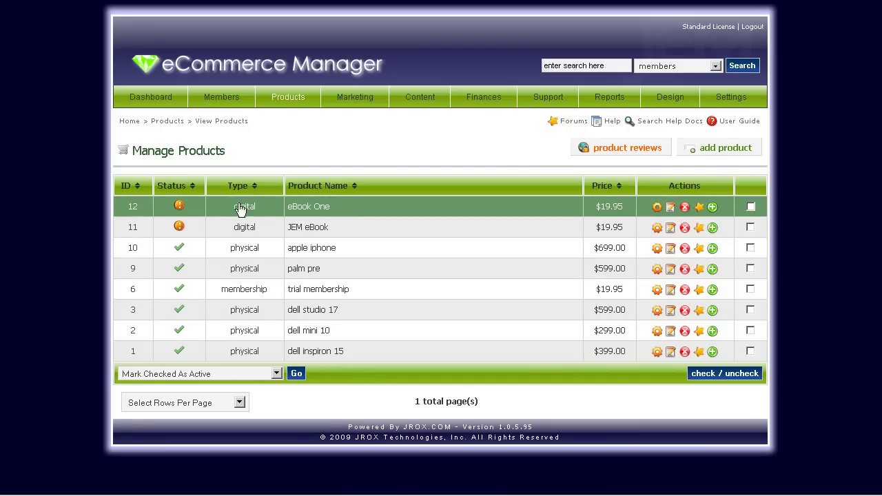
Step: Open the eBook One product record for editing and set its status to active
{"action": "left_click", "coordinate": [321, 210]}
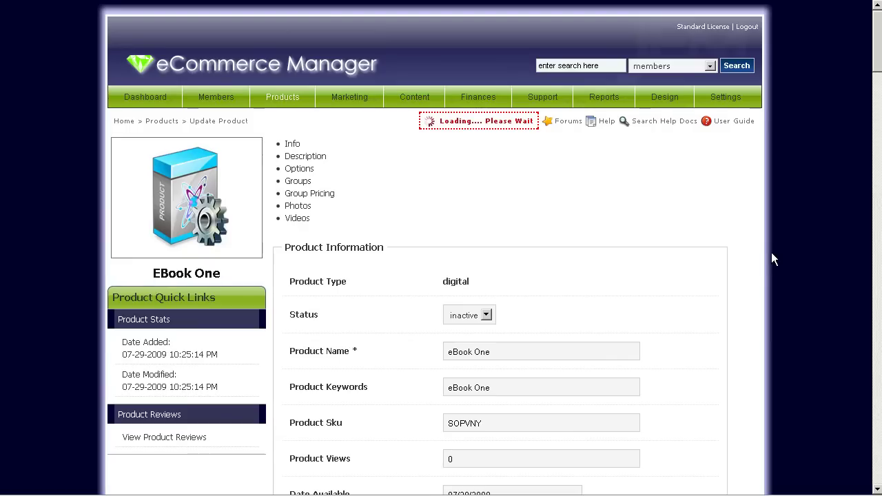
{"action": "mouse_move", "coordinate": [388, 252]}
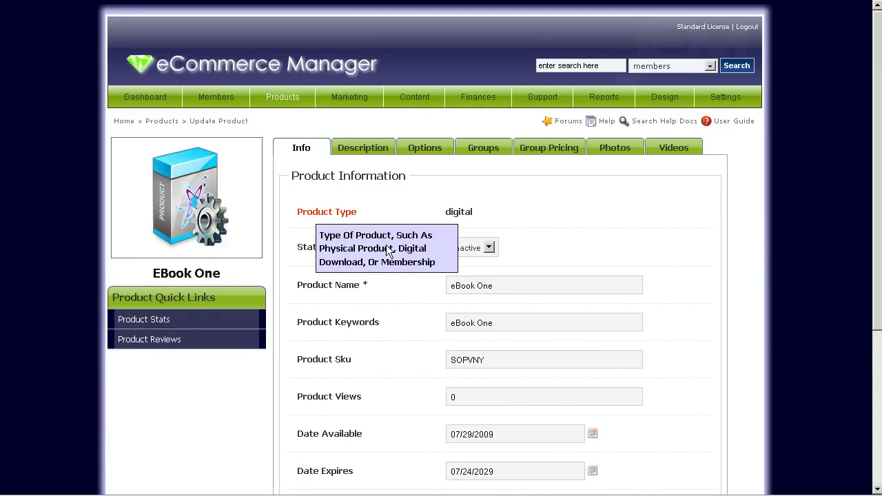
{"action": "scroll", "coordinate": [551, 282], "scroll_direction": "down", "scroll_amount": 3}
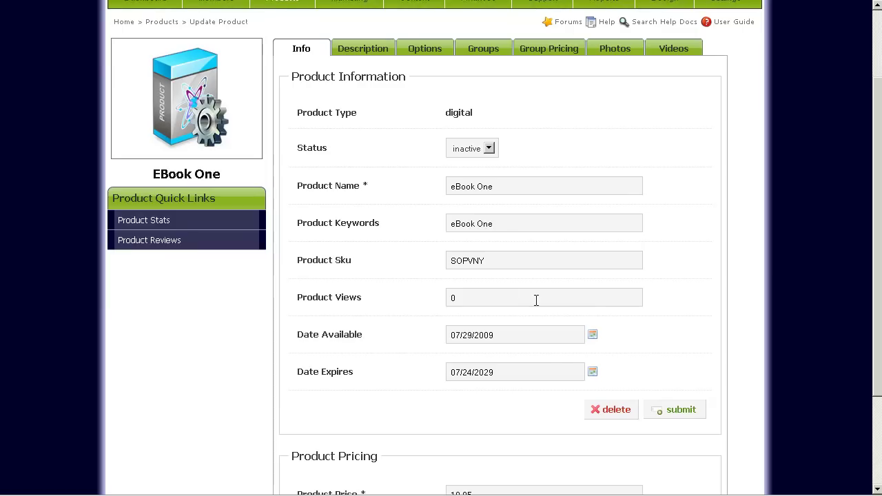
{"action": "left_click", "coordinate": [480, 148]}
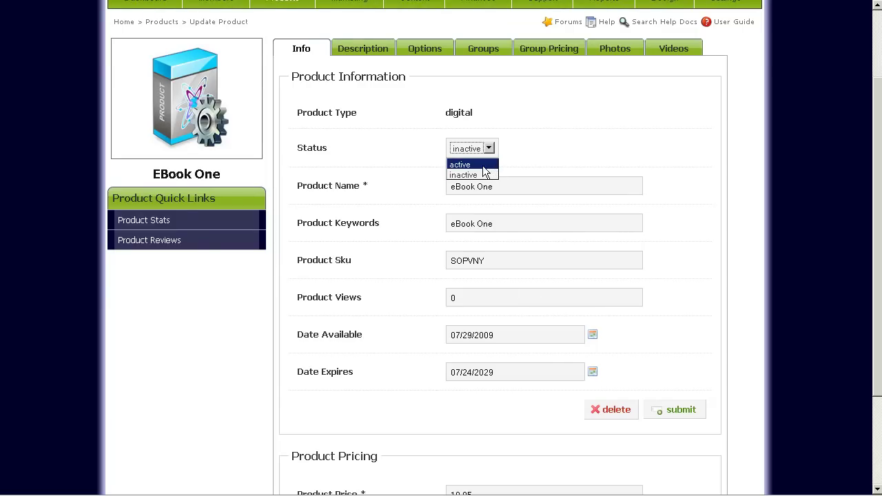
{"action": "left_click", "coordinate": [482, 164]}
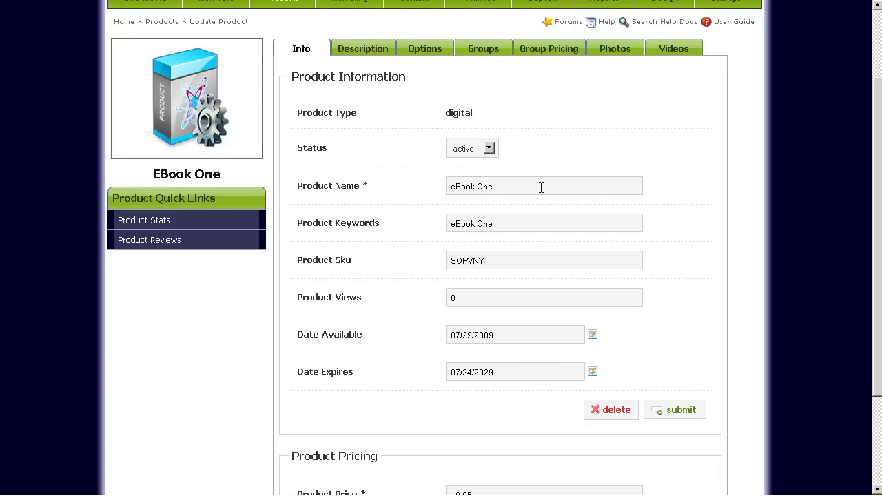
Step: Review eBook One's product name, keywords, availability and expiry dates, and price
{"action": "triple_click", "coordinate": [488, 183]}
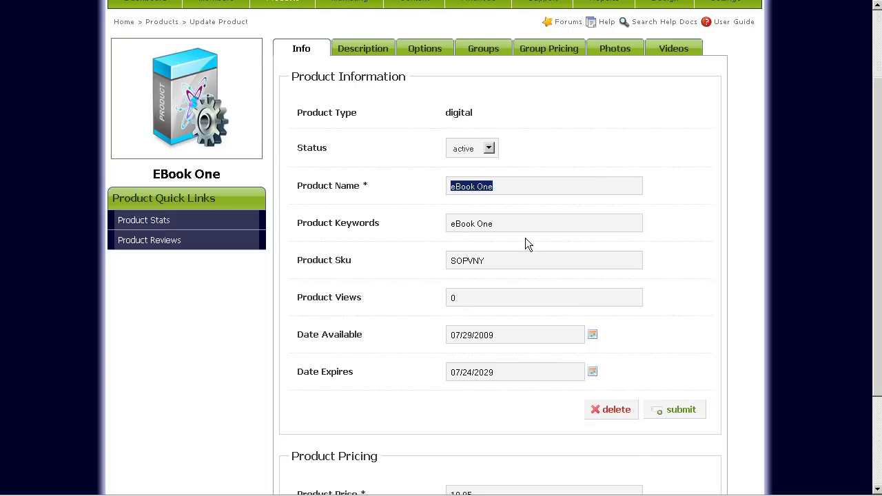
{"action": "triple_click", "coordinate": [508, 221]}
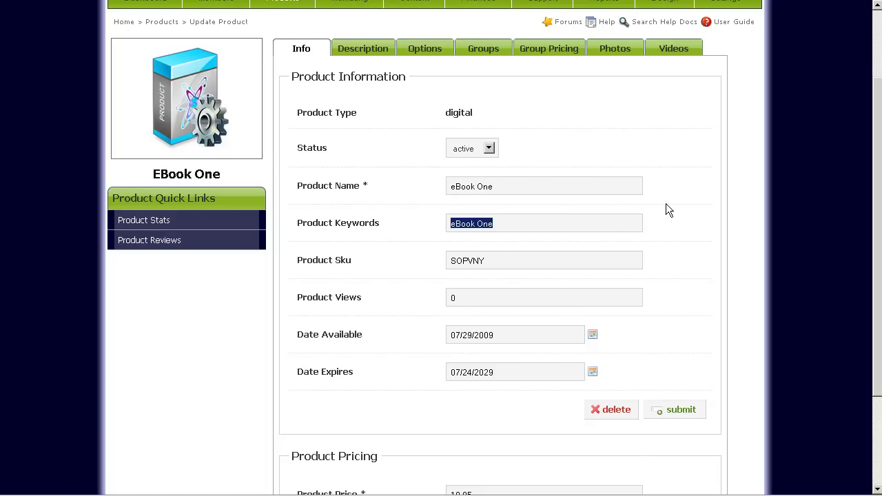
{"action": "key", "text": "Left"}
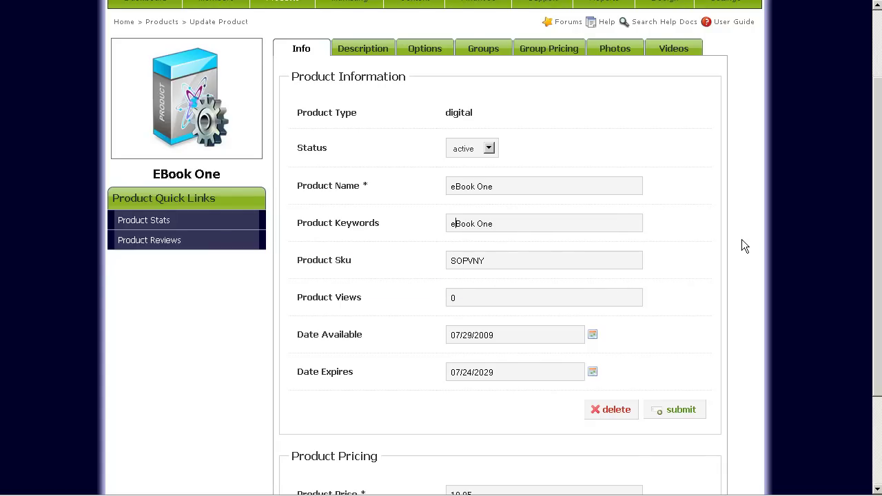
{"action": "scroll", "coordinate": [441, 315], "scroll_direction": "down", "scroll_amount": 1}
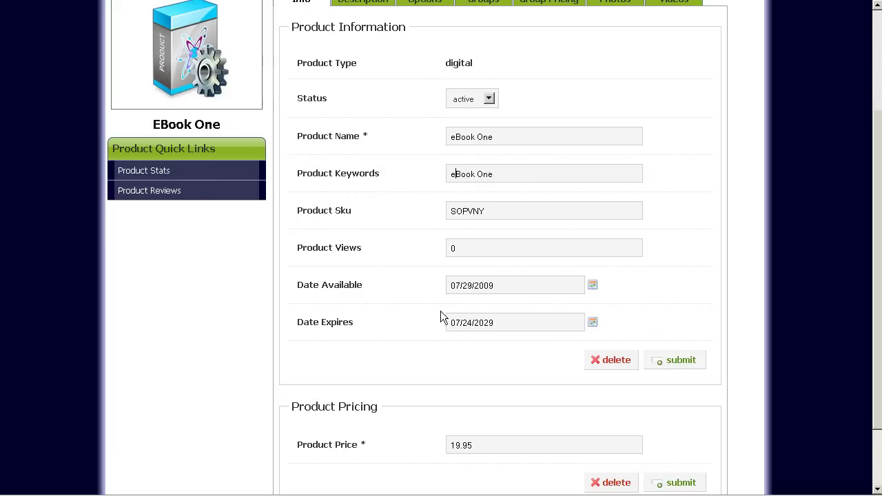
{"action": "mouse_move", "coordinate": [330, 330]}
{"action": "scroll", "coordinate": [750, 324], "scroll_direction": "down", "scroll_amount": 2}
{"action": "left_click_drag", "start_coordinate": [503, 365], "coordinate": [359, 355]}
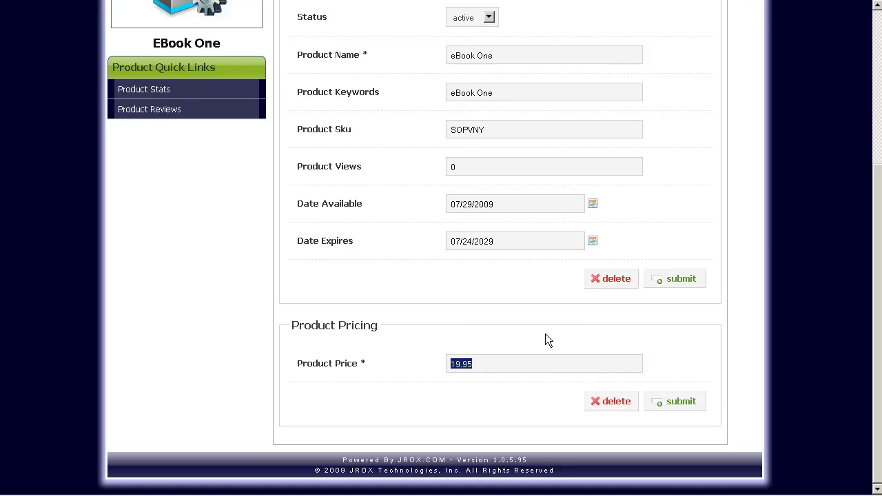
{"action": "left_click", "coordinate": [645, 286]}
{"action": "scroll", "coordinate": [637, 207], "scroll_direction": "up", "scroll_amount": 1}
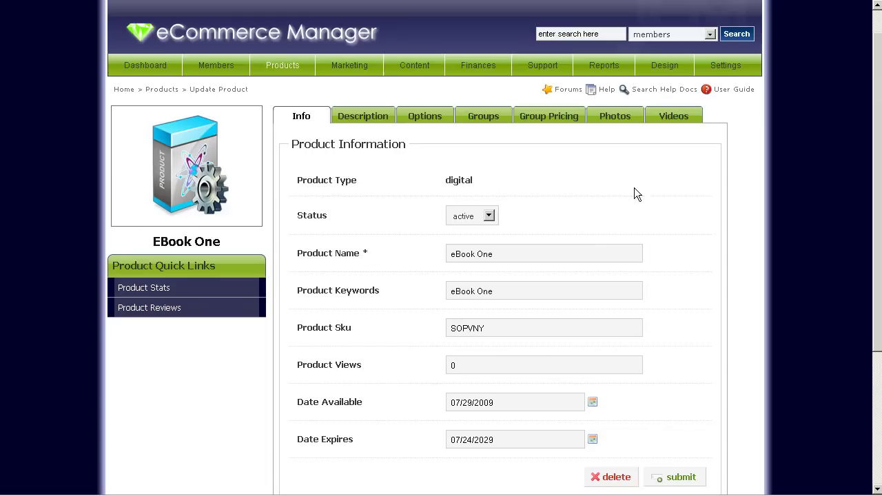
Step: Examine the Overview and Description text editors in eBook One's description settings
{"action": "left_click", "coordinate": [379, 119]}
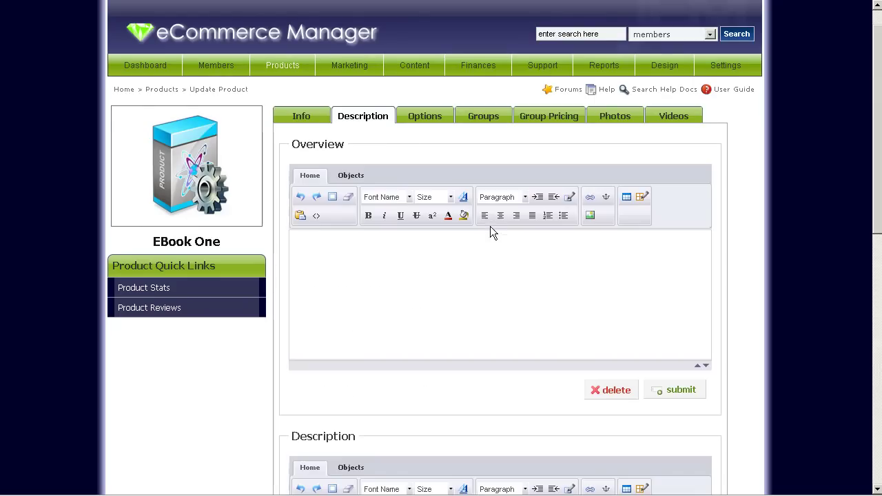
{"action": "scroll", "coordinate": [372, 286], "scroll_direction": "down", "scroll_amount": 3}
{"action": "scroll", "coordinate": [372, 286], "scroll_direction": "up", "scroll_amount": 2}
{"action": "left_click", "coordinate": [371, 286]}
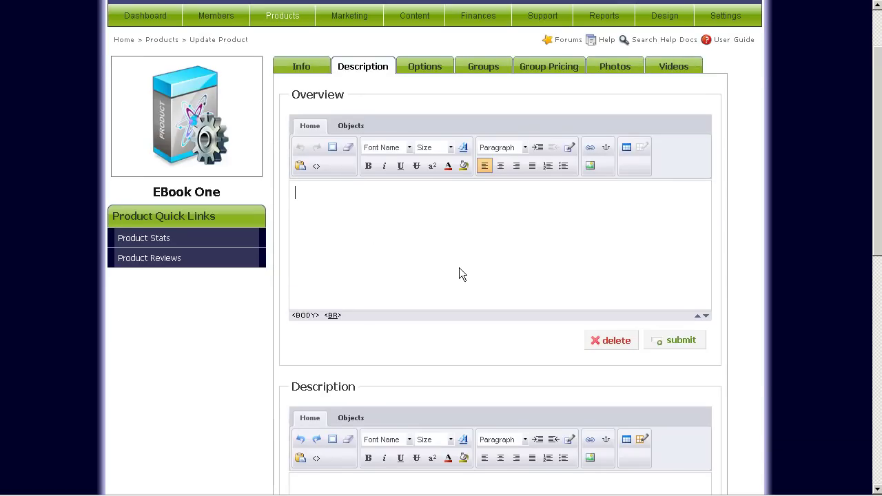
{"action": "scroll", "coordinate": [462, 255], "scroll_direction": "down", "scroll_amount": 1}
{"action": "scroll", "coordinate": [462, 258], "scroll_direction": "down", "scroll_amount": 8}
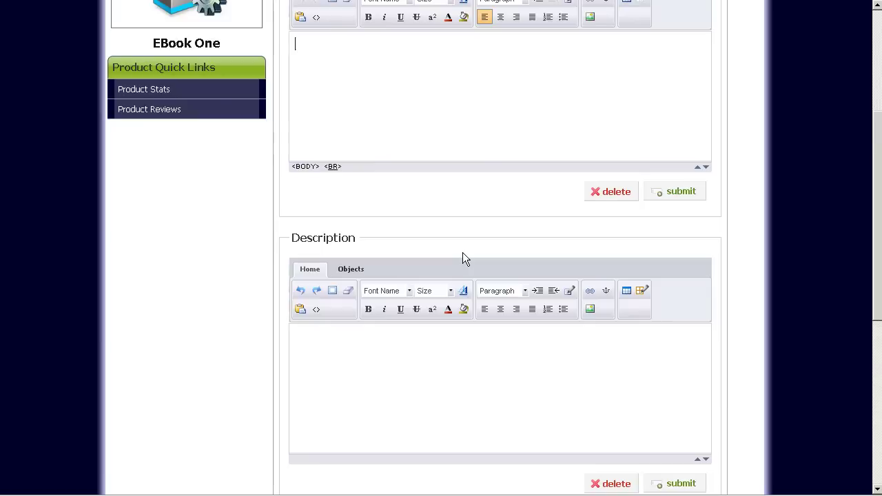
{"action": "scroll", "coordinate": [461, 281], "scroll_direction": "up", "scroll_amount": 4}
{"action": "scroll", "coordinate": [460, 281], "scroll_direction": "up", "scroll_amount": 5}
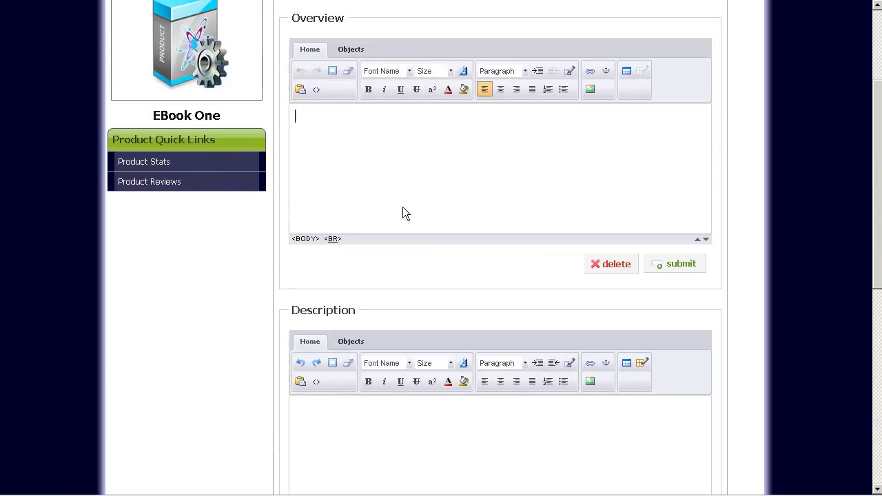
{"action": "scroll", "coordinate": [421, 231], "scroll_direction": "down", "scroll_amount": 2}
{"action": "left_click", "coordinate": [391, 326]}
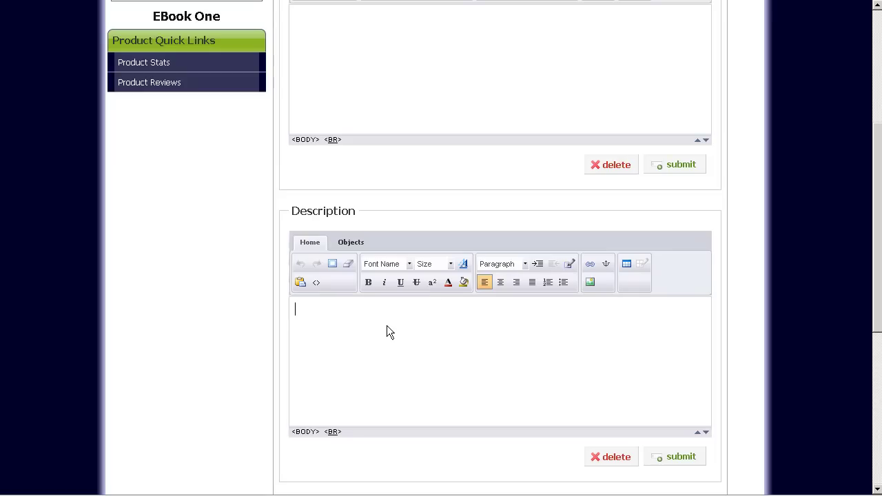
{"action": "scroll", "coordinate": [386, 326], "scroll_direction": "down", "scroll_amount": 3}
{"action": "scroll", "coordinate": [387, 326], "scroll_direction": "up", "scroll_amount": 8}
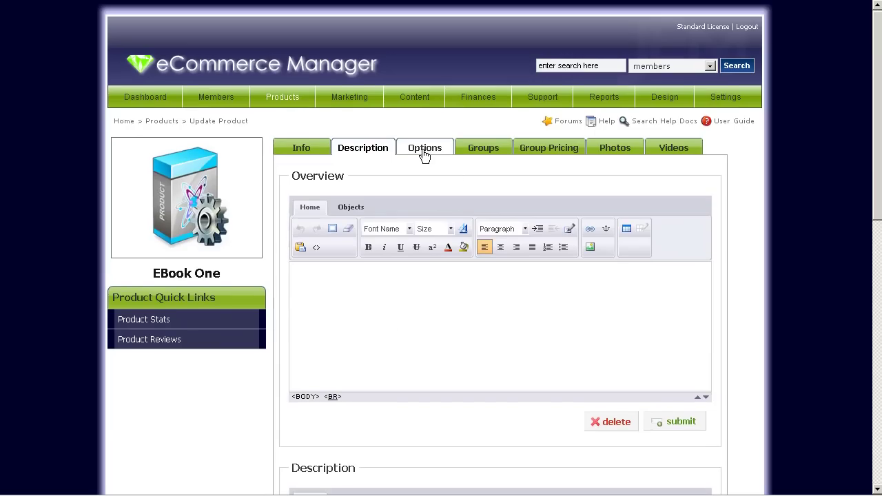
Step: In eBook One's product options, enter /home/username/downloads/ebook.zip as Download Location 1
{"action": "left_click", "coordinate": [424, 153]}
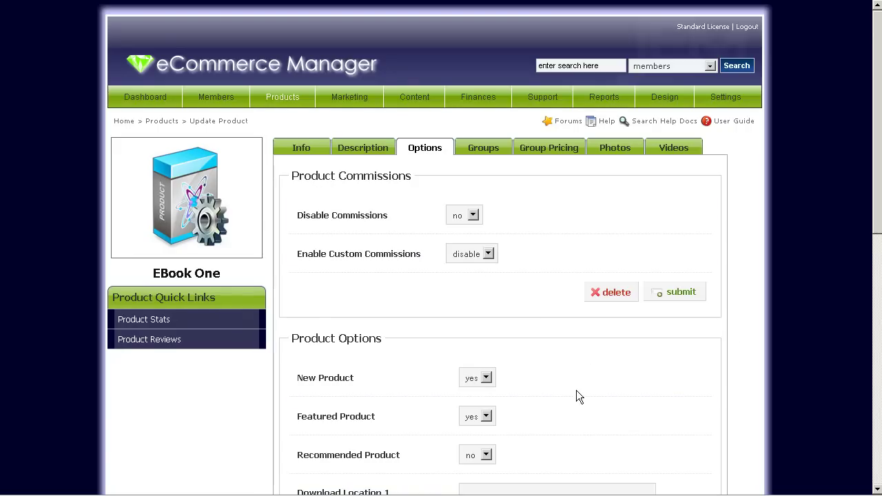
{"action": "scroll", "coordinate": [576, 390], "scroll_direction": "down", "scroll_amount": 3}
{"action": "scroll", "coordinate": [576, 390], "scroll_direction": "down", "scroll_amount": 1}
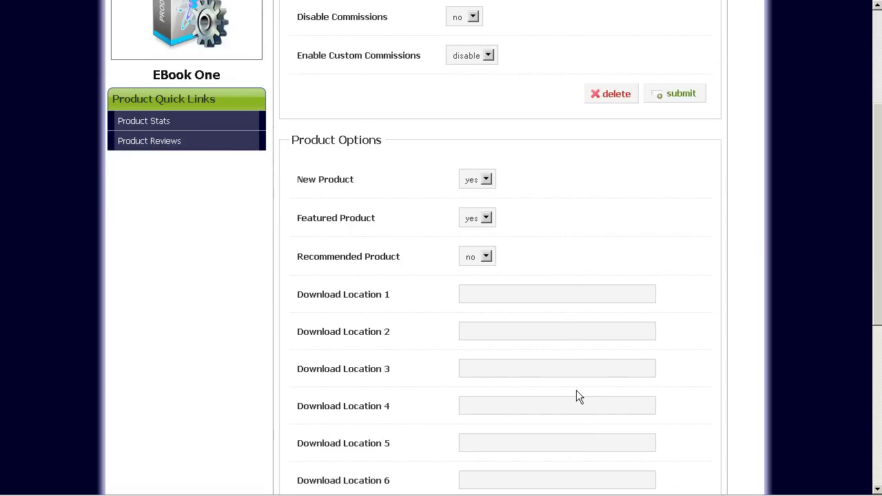
{"action": "scroll", "coordinate": [576, 390], "scroll_direction": "down", "scroll_amount": 1}
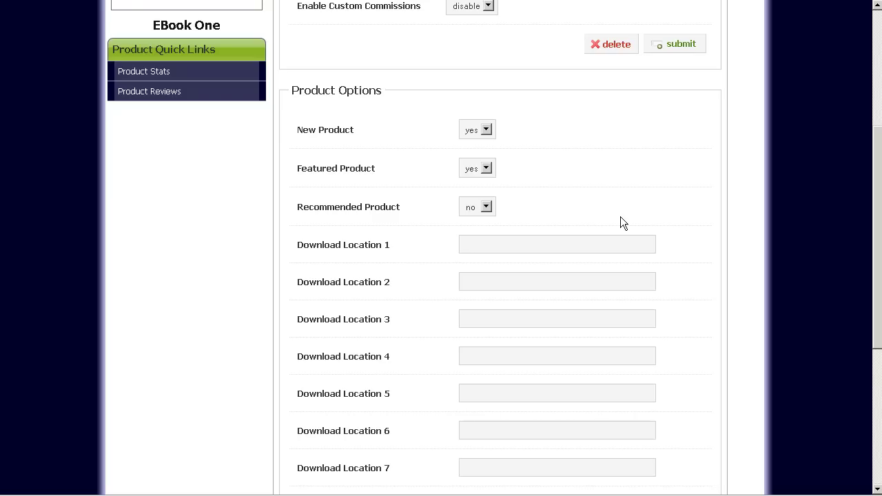
{"action": "type", "text": "/home/"}
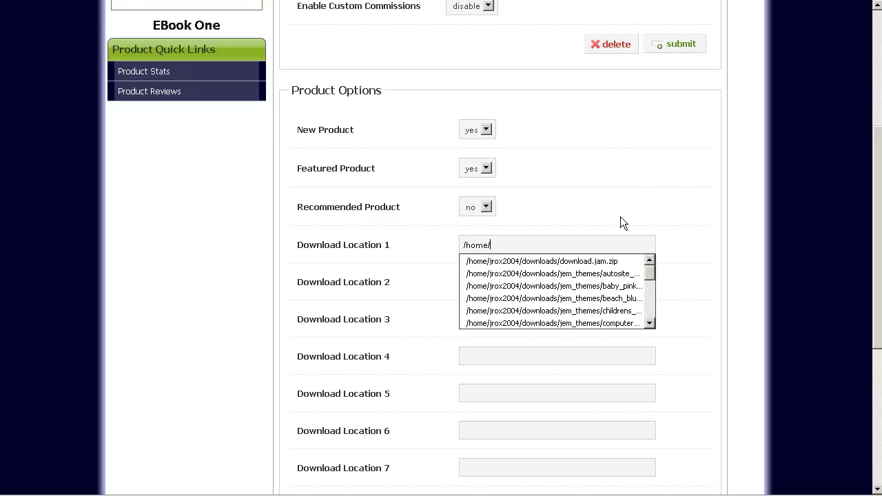
{"action": "type", "text": "username"}
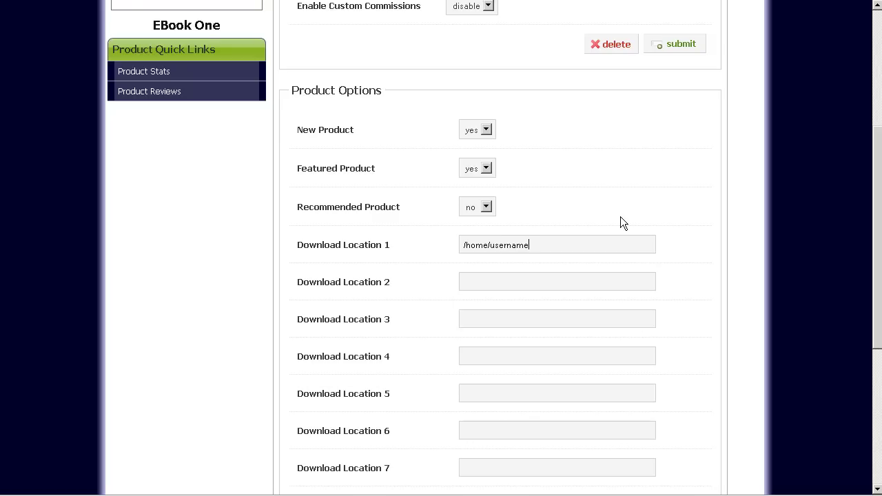
{"action": "type", "text": "/downloads/ebook.zip"}
Step: Examine the folder portion of the file path in Download Location 1
{"action": "left_click_drag", "start_coordinate": [573, 244], "coordinate": [342, 250]}
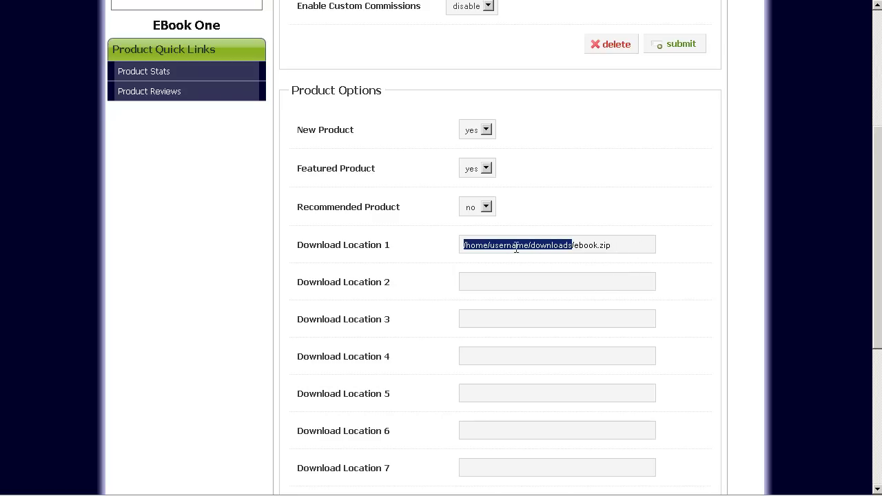
{"action": "left_click", "coordinate": [558, 245]}
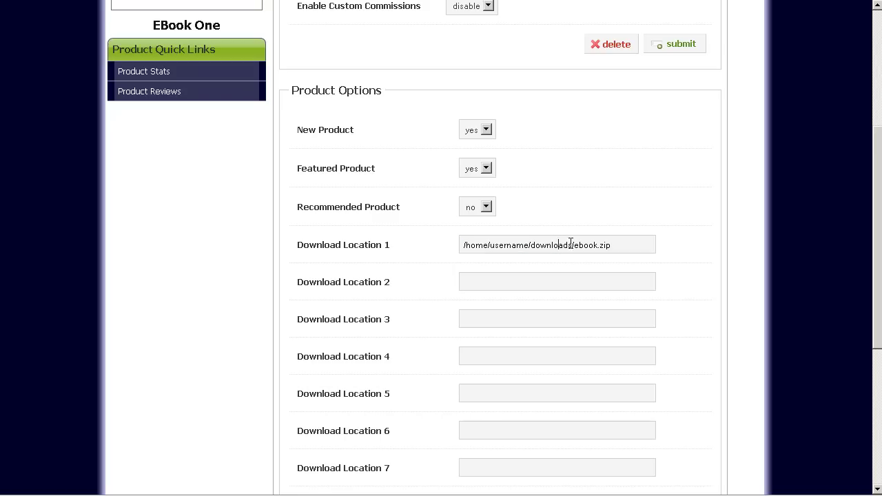
{"action": "left_click_drag", "start_coordinate": [572, 245], "coordinate": [532, 242]}
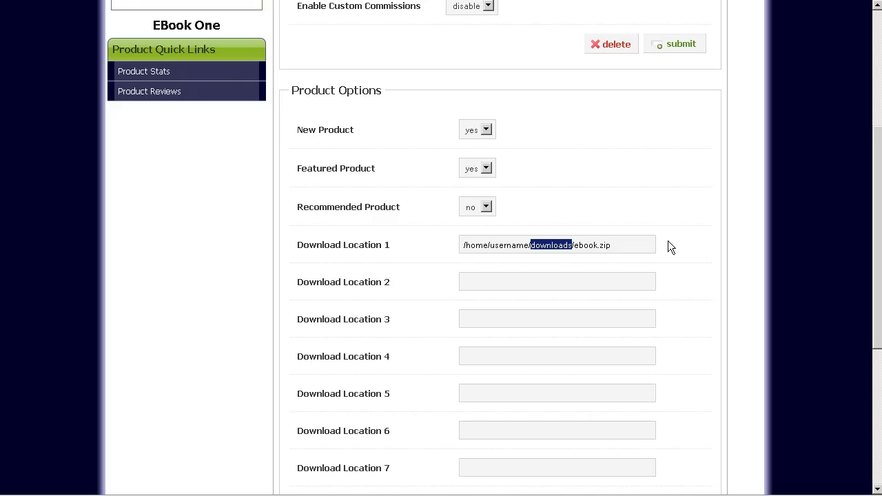
{"action": "left_click", "coordinate": [544, 244]}
{"action": "left_click_drag", "start_coordinate": [572, 245], "coordinate": [470, 244]}
{"action": "left_click", "coordinate": [508, 244]}
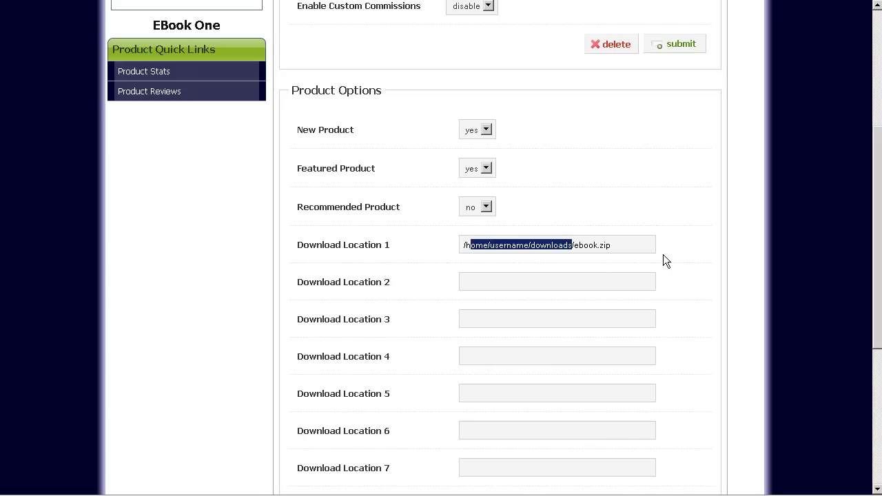
{"action": "left_click", "coordinate": [672, 271]}
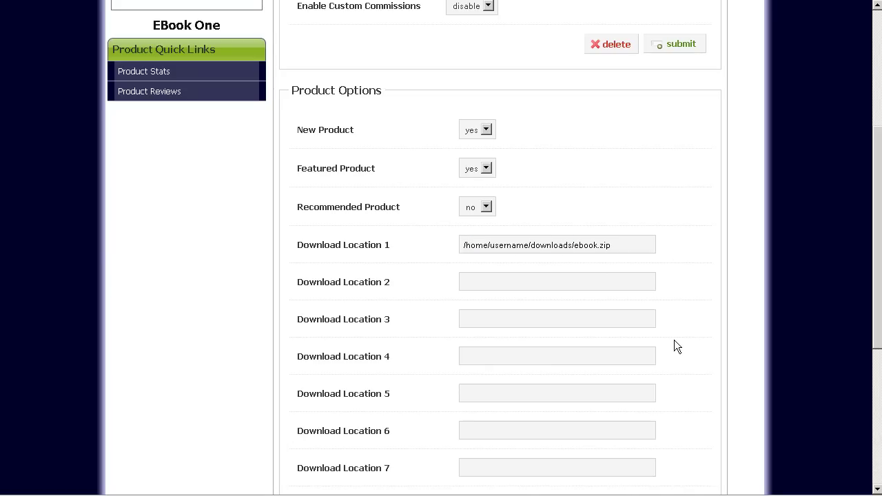
Step: Look over the remaining download locations, the download expiry and the per-user download limit, and place the cursor in Download Location 2
{"action": "scroll", "coordinate": [379, 297], "scroll_direction": "down", "scroll_amount": 3}
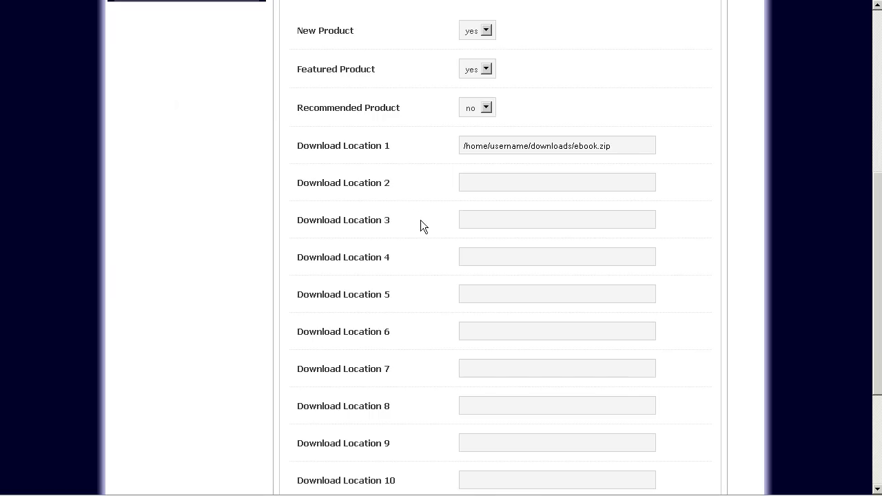
{"action": "scroll", "coordinate": [412, 256], "scroll_direction": "down", "scroll_amount": 3}
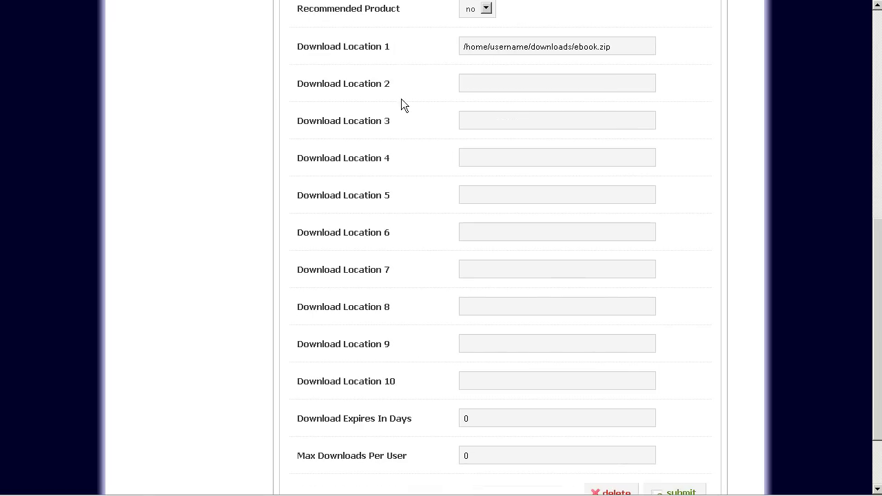
{"action": "scroll", "coordinate": [427, 153], "scroll_direction": "up", "scroll_amount": 2}
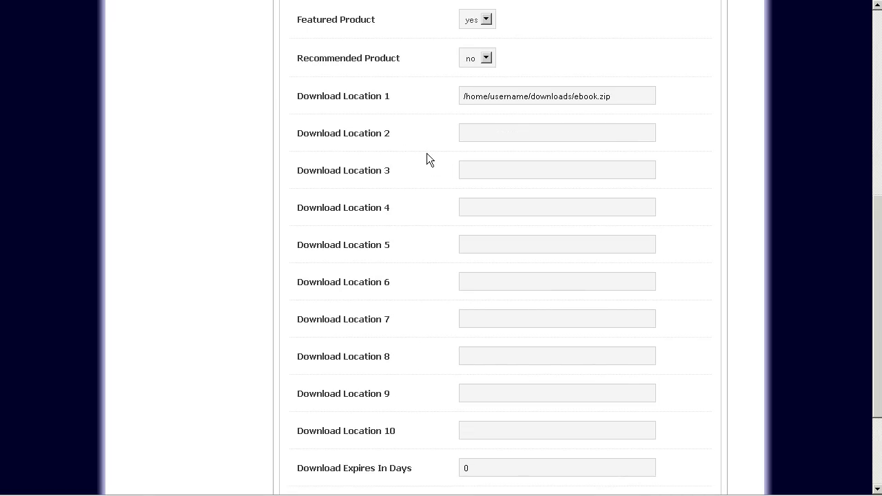
{"action": "left_click", "coordinate": [458, 130]}
{"action": "scroll", "coordinate": [730, 214], "scroll_direction": "up", "scroll_amount": 1}
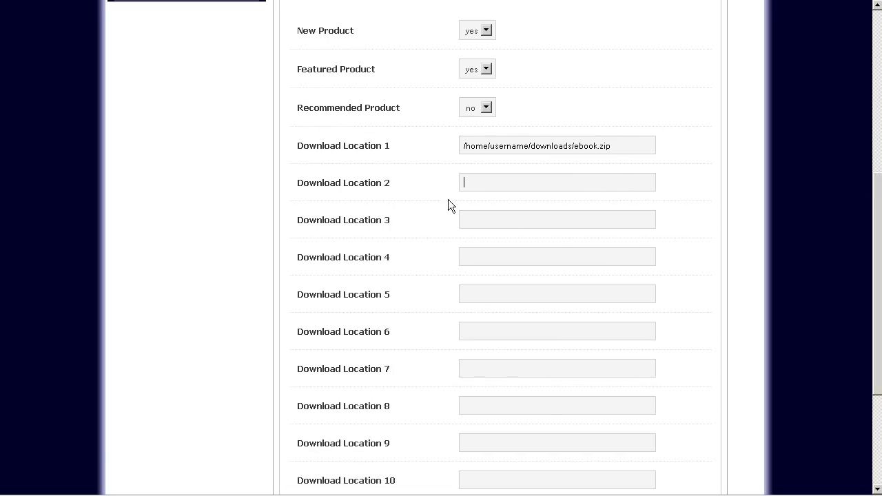
Step: Review eBook One's Download Expires In Days and Max Downloads Per User settings
{"action": "scroll", "coordinate": [449, 402], "scroll_direction": "down", "scroll_amount": 1}
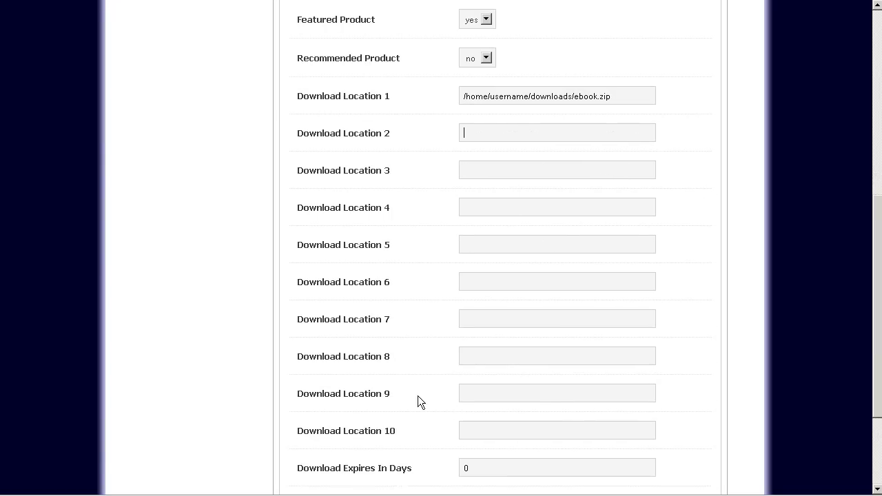
{"action": "scroll", "coordinate": [419, 293], "scroll_direction": "down", "scroll_amount": 3}
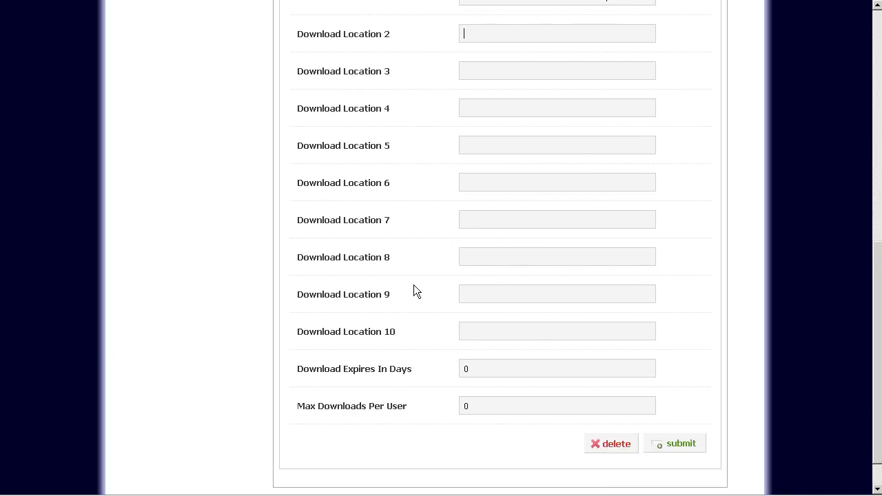
{"action": "mouse_move", "coordinate": [365, 336]}
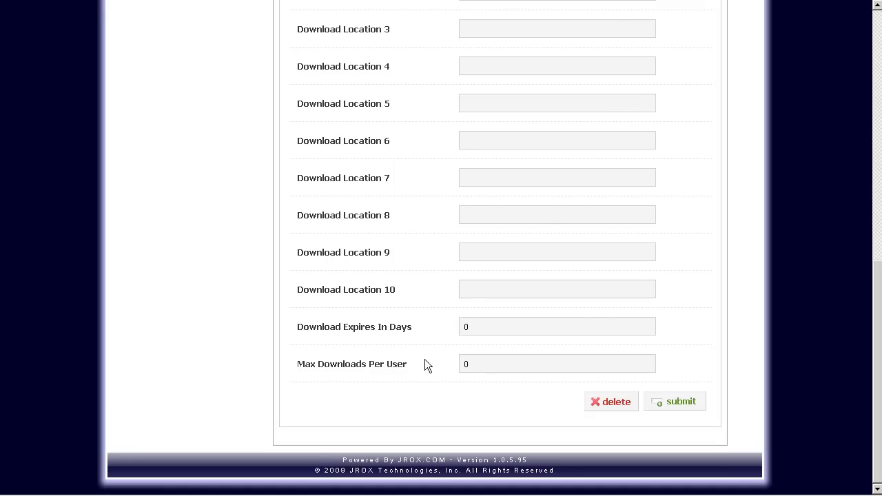
{"action": "mouse_move", "coordinate": [394, 367]}
{"action": "double_click", "coordinate": [490, 371]}
{"action": "scroll", "coordinate": [758, 294], "scroll_direction": "up", "scroll_amount": 10}
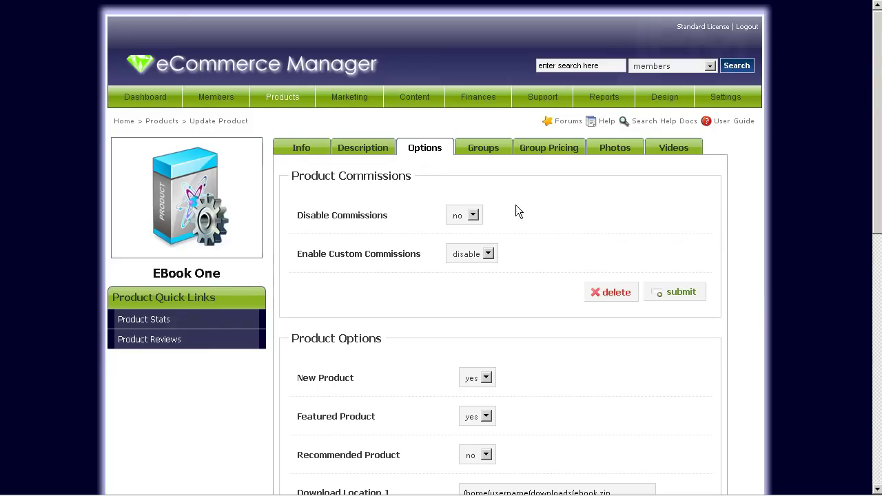
Step: In eBook One's group settings, select Color as the product attribute
{"action": "left_click", "coordinate": [496, 150]}
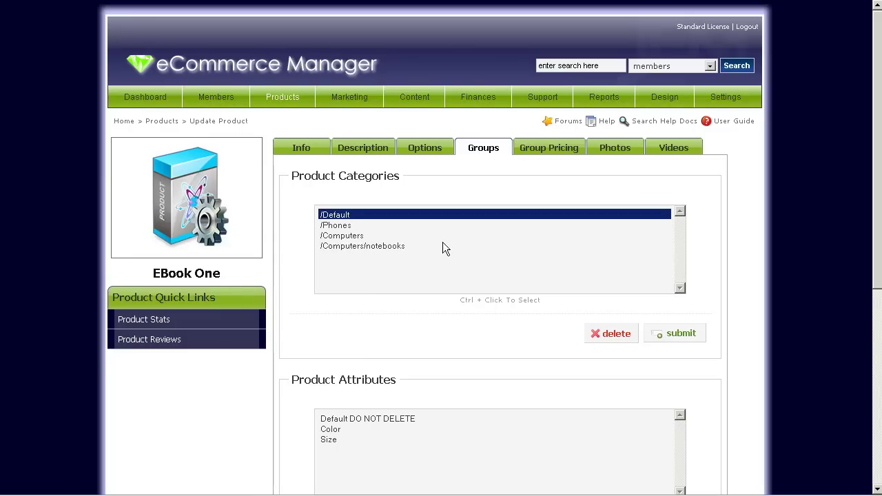
{"action": "scroll", "coordinate": [425, 312], "scroll_direction": "down", "scroll_amount": 3}
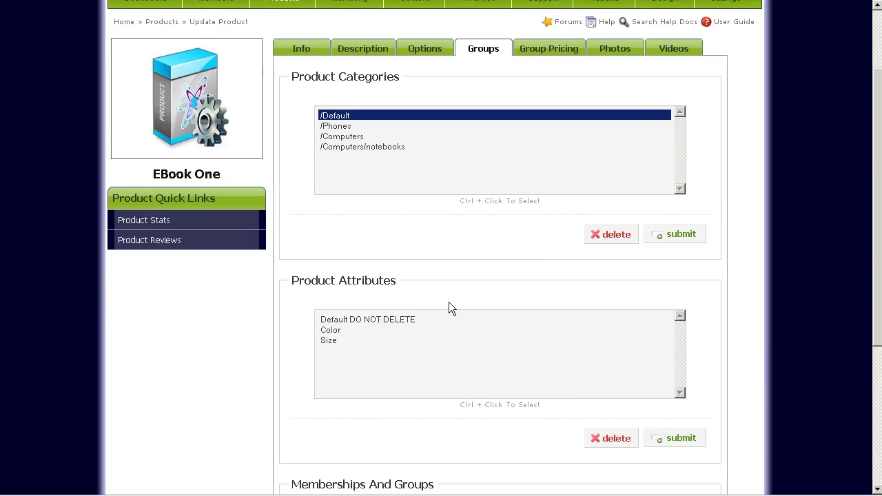
{"action": "left_click", "coordinate": [354, 331]}
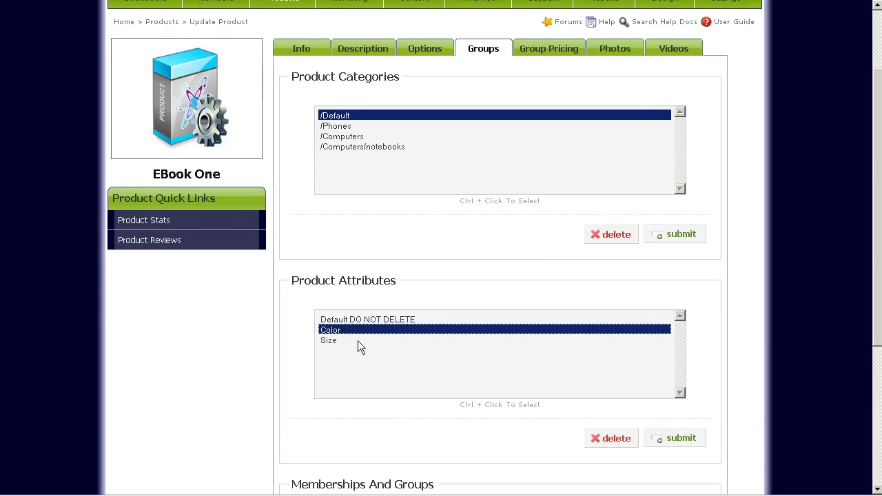
{"action": "left_click", "coordinate": [358, 341]}
{"action": "left_click", "coordinate": [389, 330]}
{"action": "scroll", "coordinate": [427, 336], "scroll_direction": "down", "scroll_amount": 3}
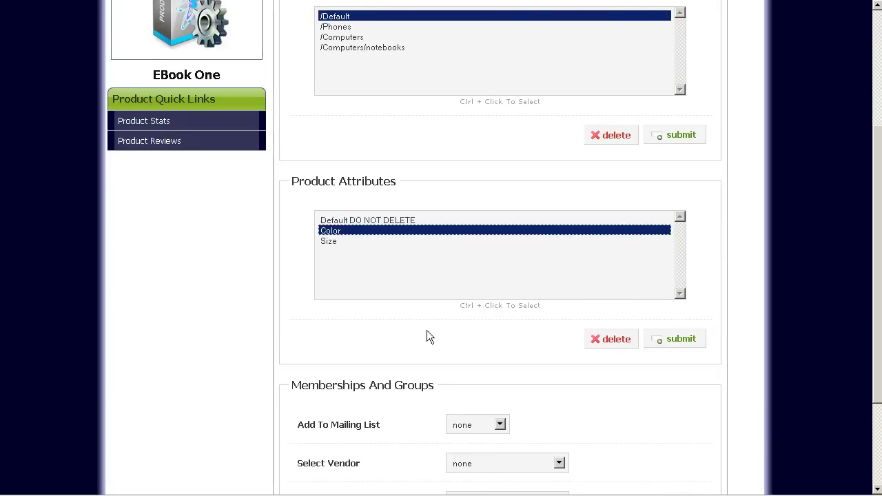
Step: Examine the mailing list and vendor choices available for eBook One under Memberships And Groups
{"action": "scroll", "coordinate": [574, 375], "scroll_direction": "down", "scroll_amount": 4}
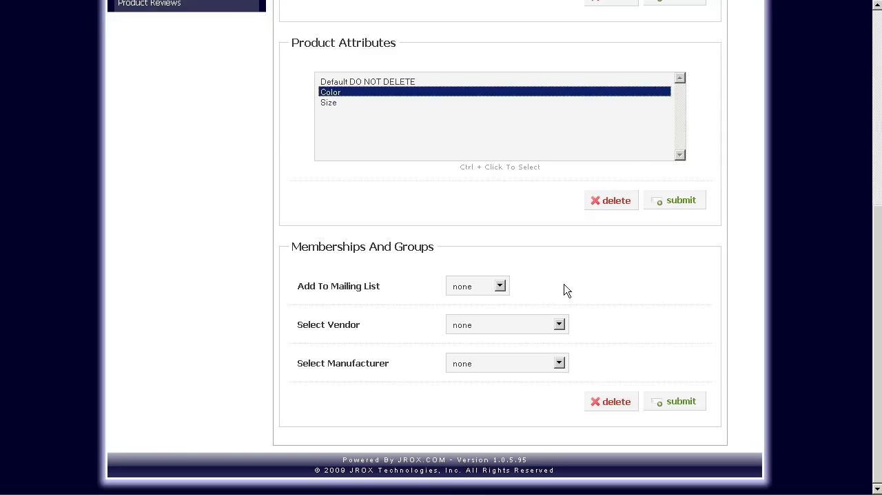
{"action": "mouse_move", "coordinate": [343, 292]}
{"action": "left_click", "coordinate": [500, 286]}
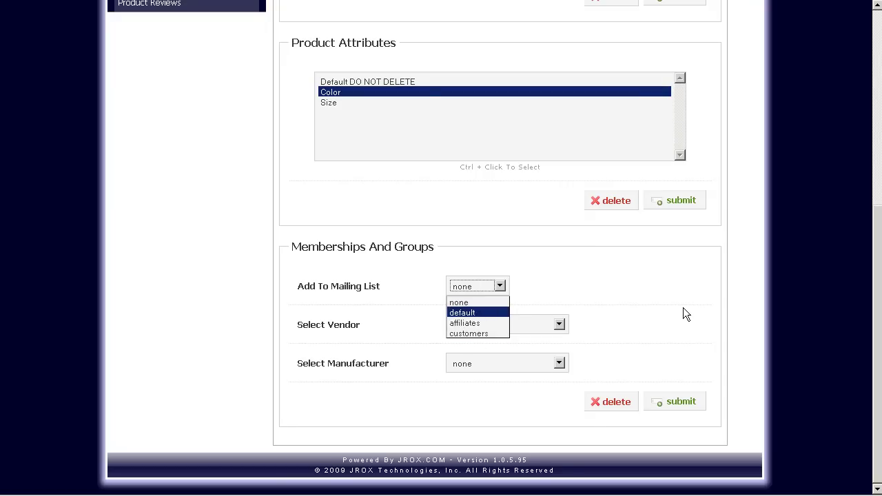
{"action": "left_click", "coordinate": [682, 308]}
{"action": "left_click", "coordinate": [550, 325]}
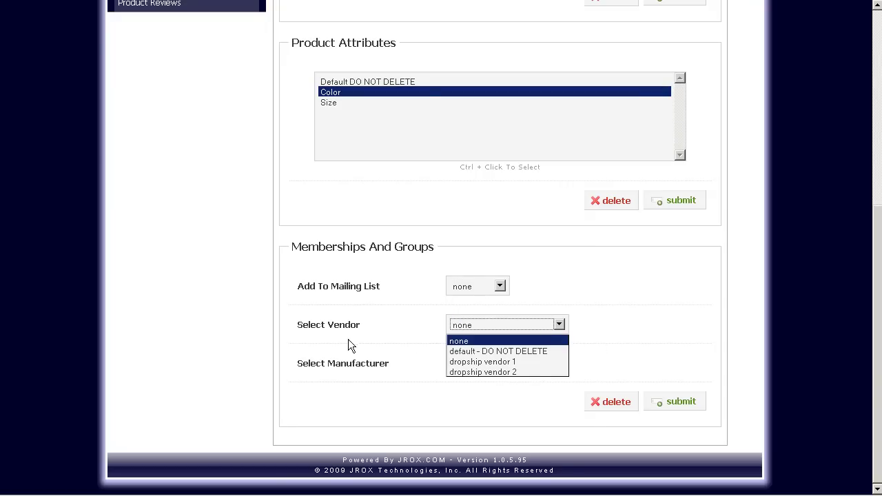
{"action": "left_click", "coordinate": [387, 337]}
{"action": "left_click", "coordinate": [521, 329]}
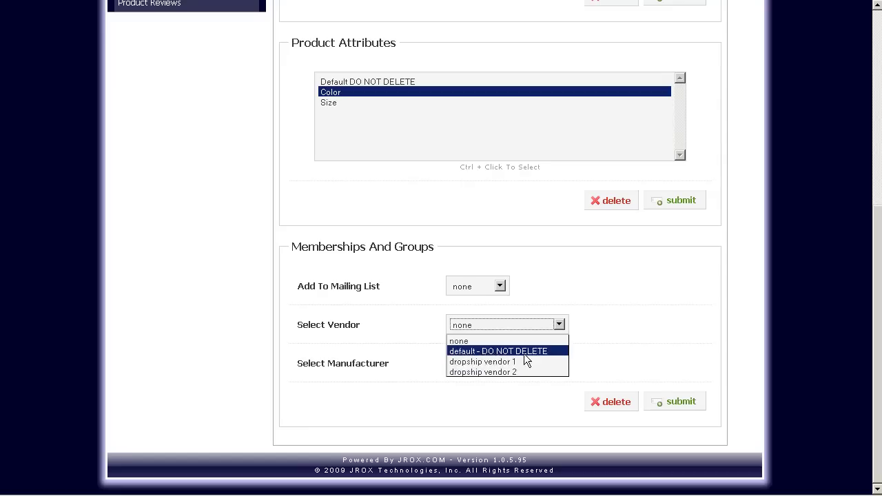
{"action": "left_click", "coordinate": [640, 339]}
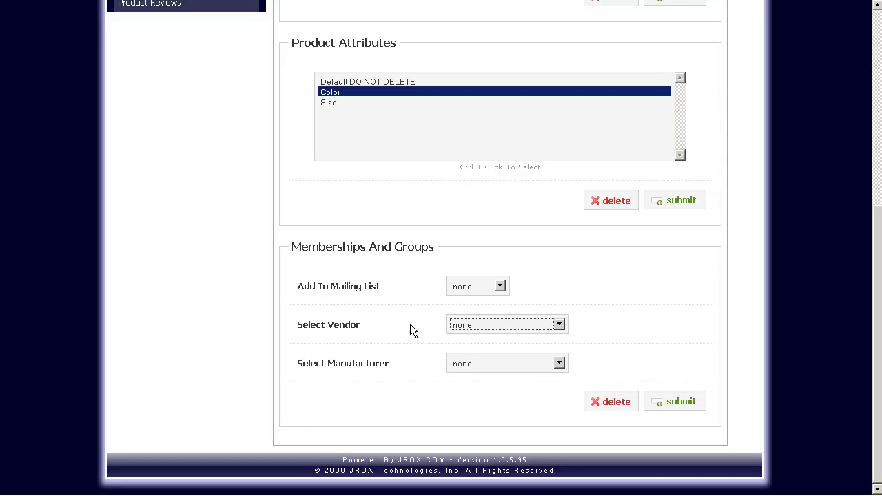
Step: Check the manufacturer choices for eBook One, leave the manufacturer as none, and submit the product's group settings
{"action": "left_click", "coordinate": [488, 359]}
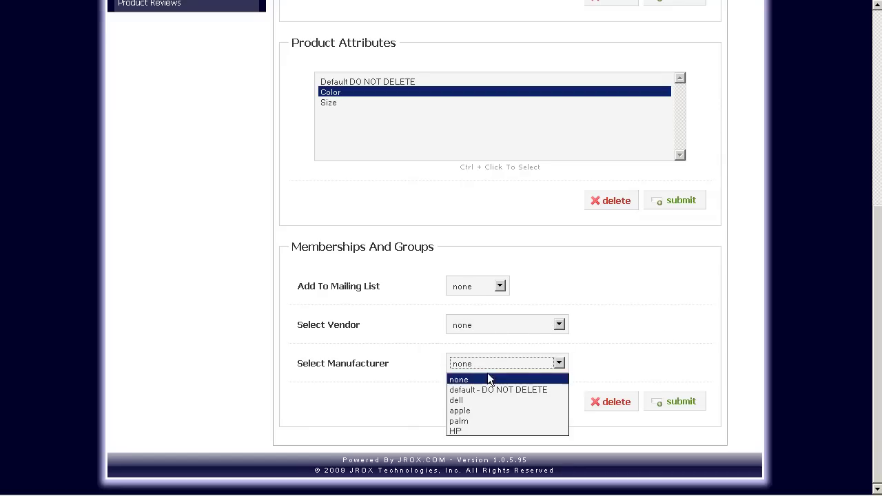
{"action": "left_click", "coordinate": [697, 338]}
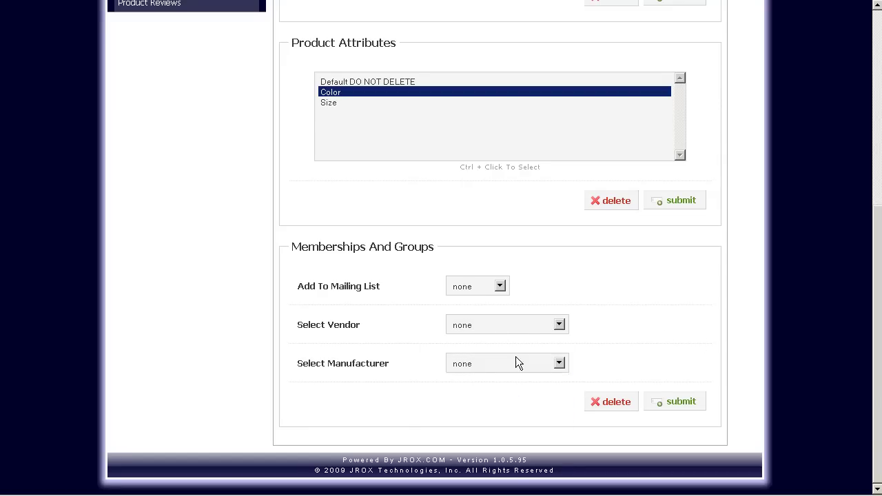
{"action": "scroll", "coordinate": [515, 356], "scroll_direction": "up", "scroll_amount": 5}
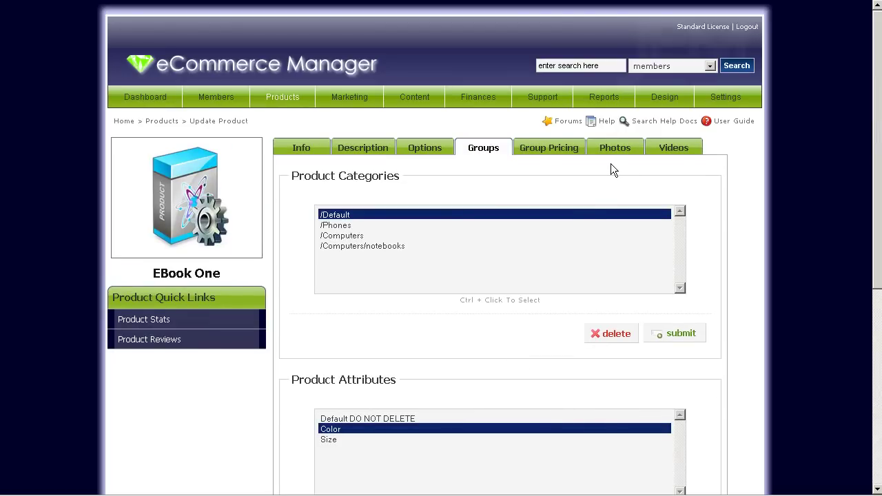
{"action": "left_click", "coordinate": [679, 335]}
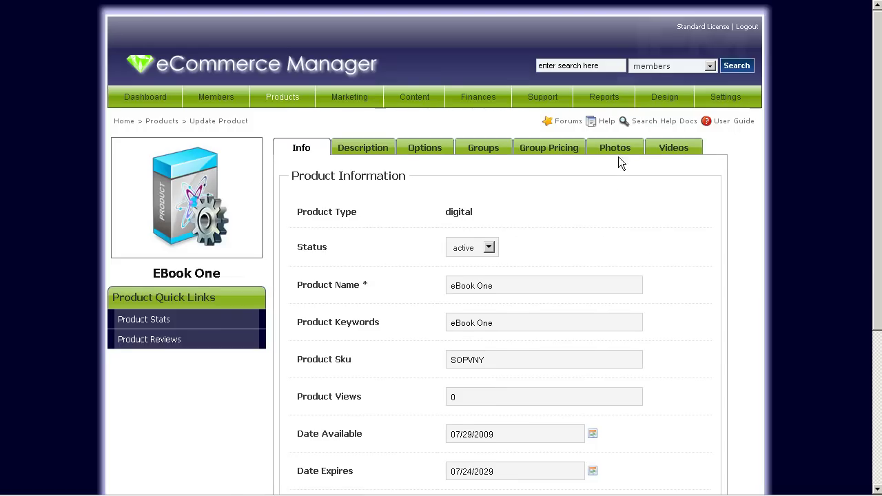
Step: Look over eBook One's photo upload and product video settings
{"action": "left_click", "coordinate": [620, 149]}
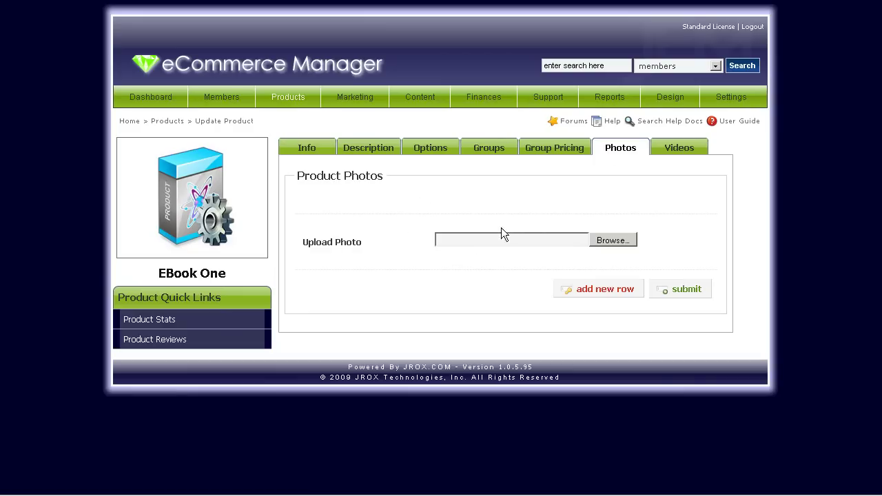
{"action": "left_click", "coordinate": [698, 151]}
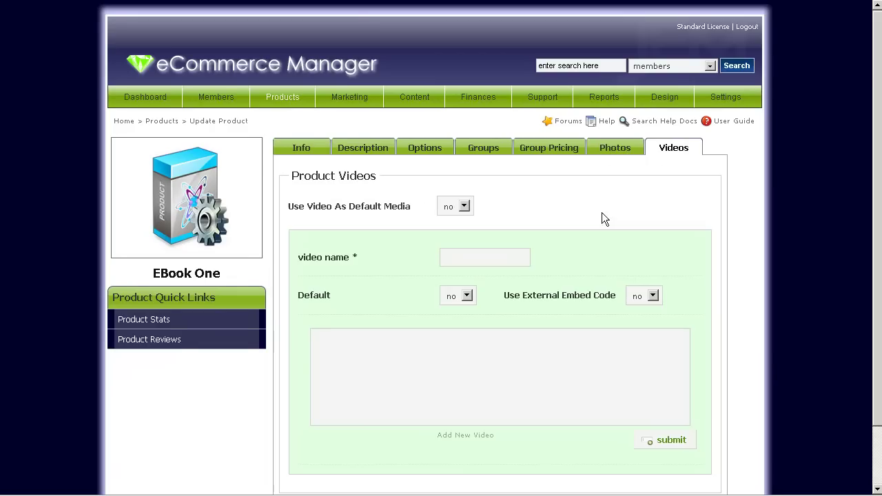
{"action": "left_click", "coordinate": [626, 153]}
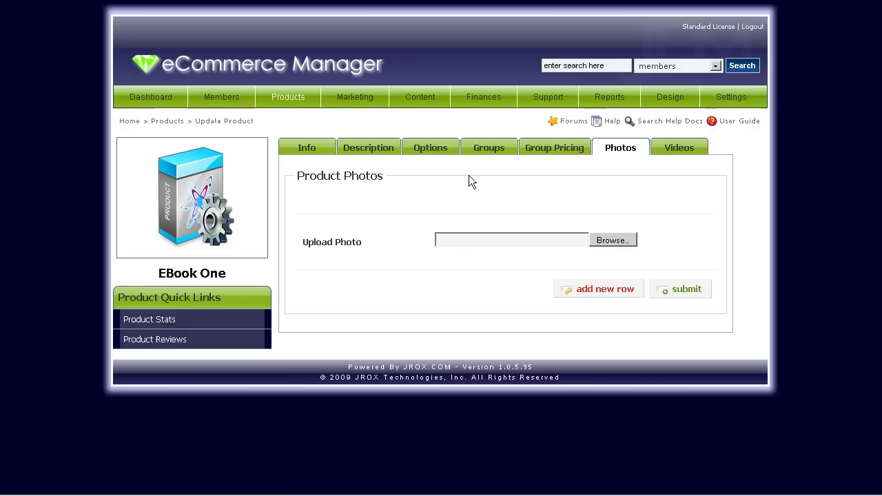
{"action": "left_click", "coordinate": [667, 153]}
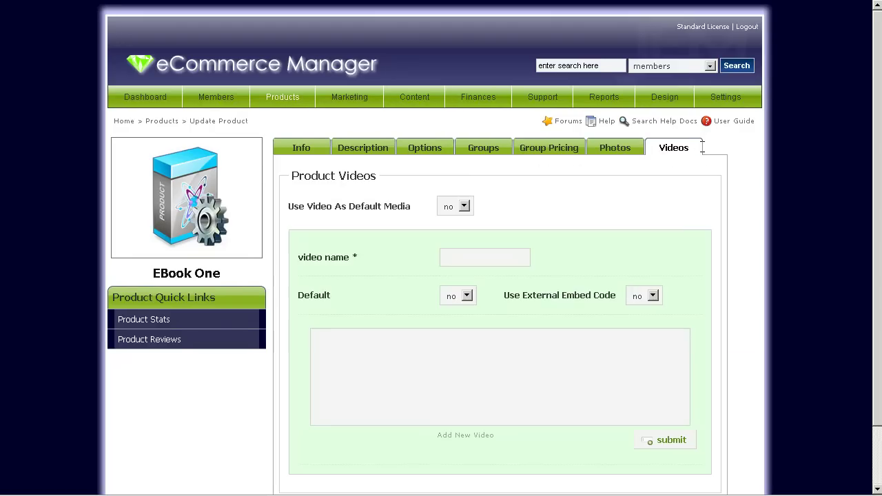
Step: Upload the XPS laptop image from the computer as eBook One's product photo
{"action": "left_click", "coordinate": [614, 153]}
{"action": "left_click", "coordinate": [616, 239]}
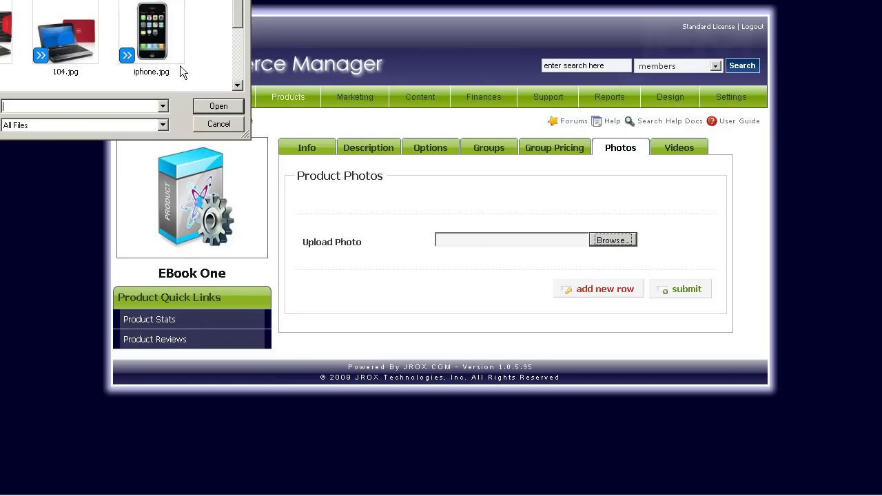
{"action": "scroll", "coordinate": [208, 38], "scroll_direction": "up", "scroll_amount": 3}
{"action": "double_click", "coordinate": [228, 42]}
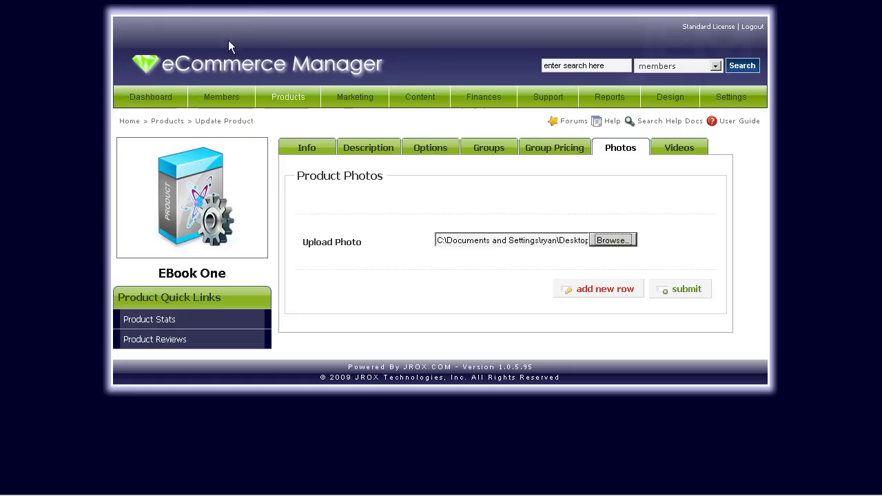
{"action": "left_click", "coordinate": [681, 290]}
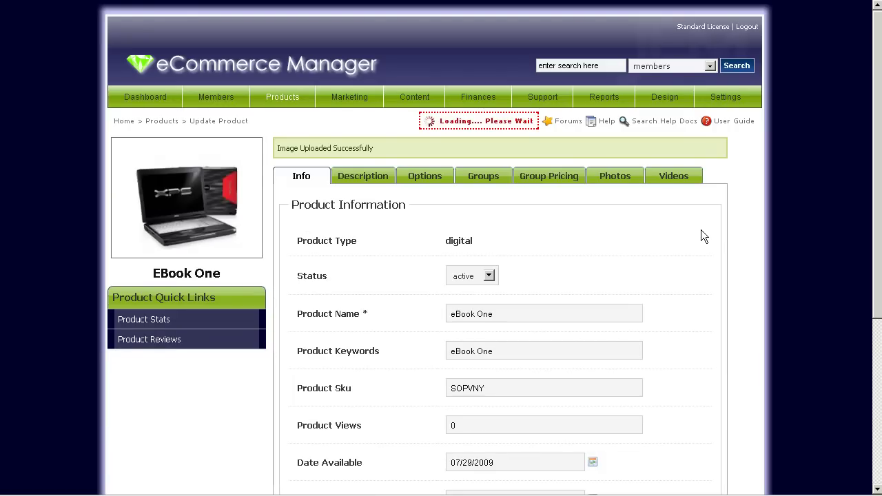
Step: Examine the options for adding a new video to eBook One, including the default media setting and embed code area
{"action": "left_click", "coordinate": [617, 175]}
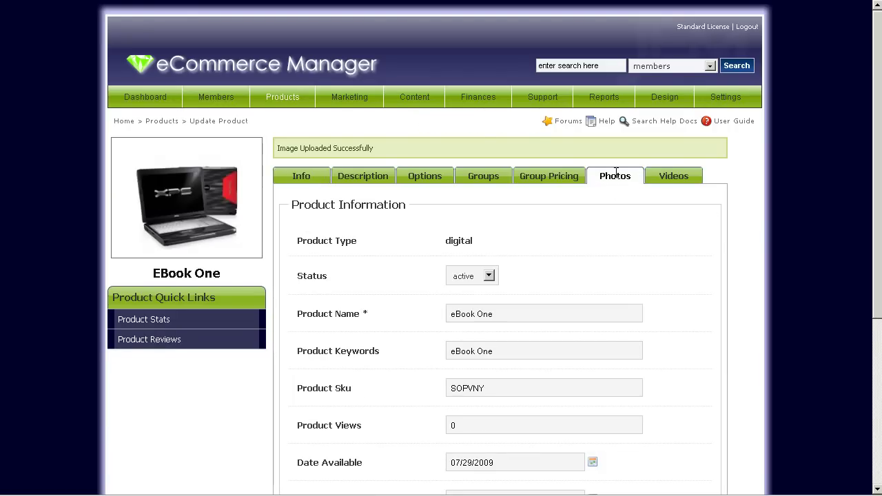
{"action": "left_click", "coordinate": [678, 149]}
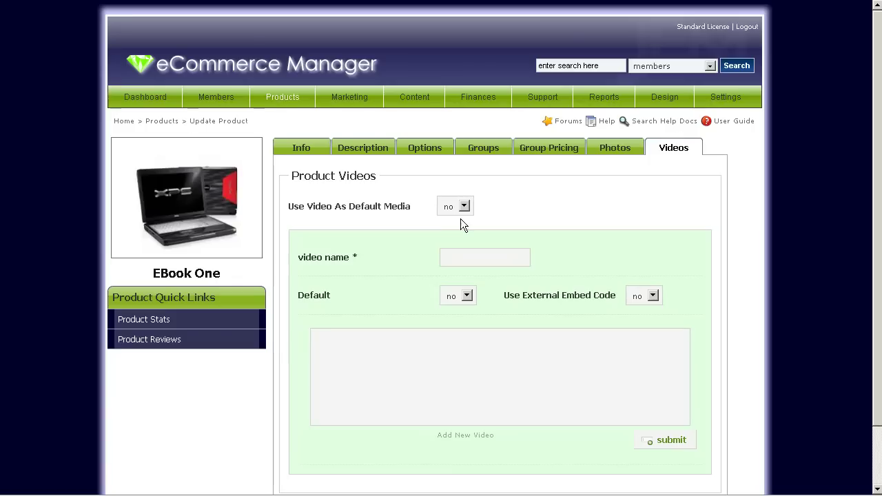
{"action": "left_click", "coordinate": [436, 379]}
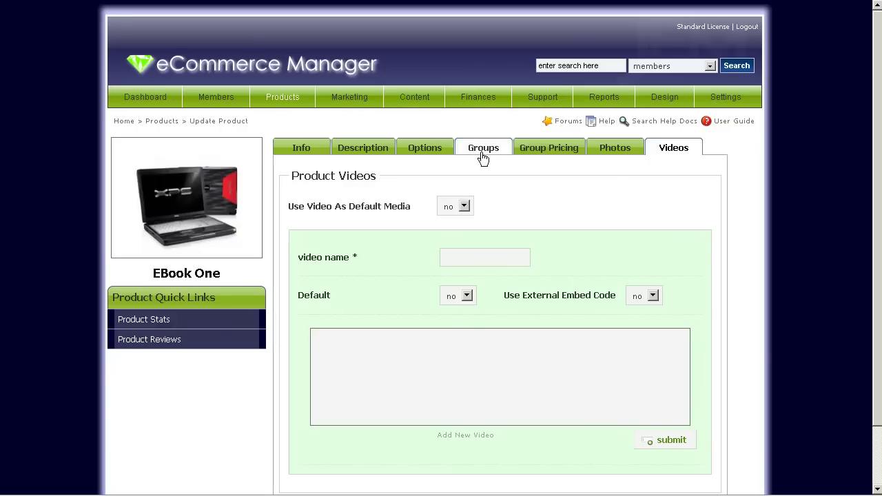
{"action": "scroll", "coordinate": [706, 336], "scroll_direction": "down", "scroll_amount": 2}
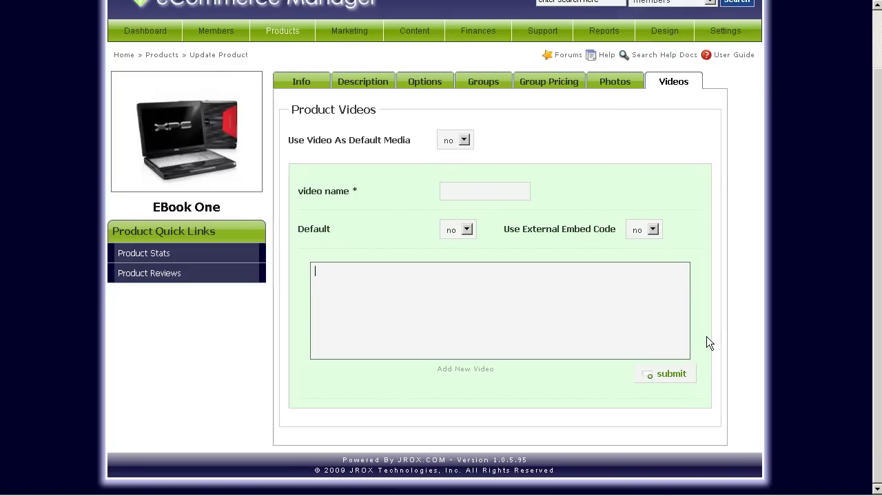
{"action": "scroll", "coordinate": [707, 337], "scroll_direction": "up", "scroll_amount": 2}
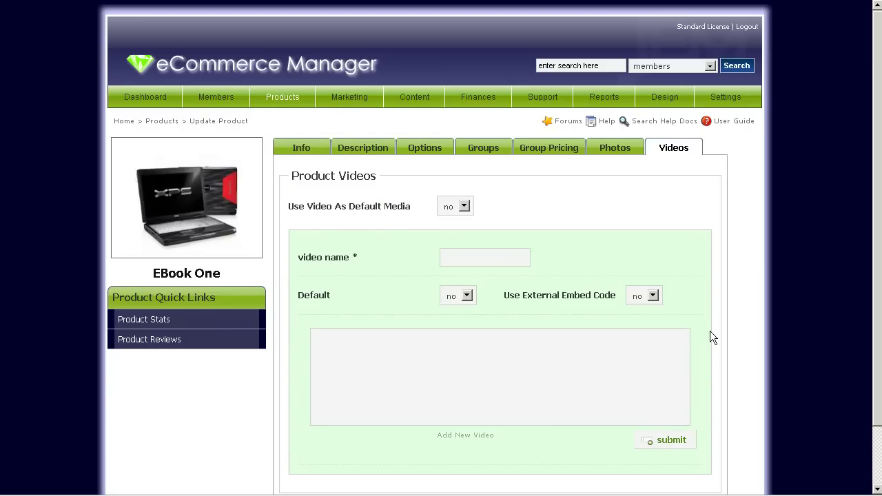
Step: Switch to the Jemtest.com Store home page and examine the eBook One listing among its products
{"action": "key", "text": "alt+Left"}
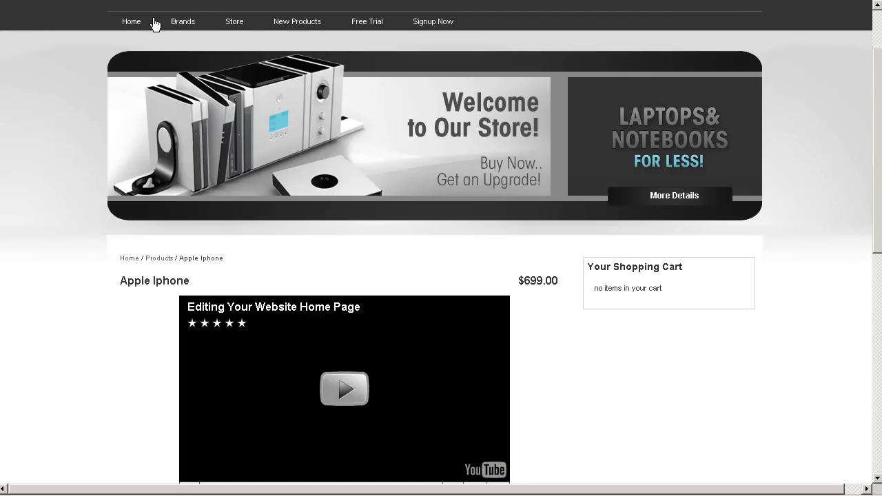
{"action": "left_click", "coordinate": [131, 26]}
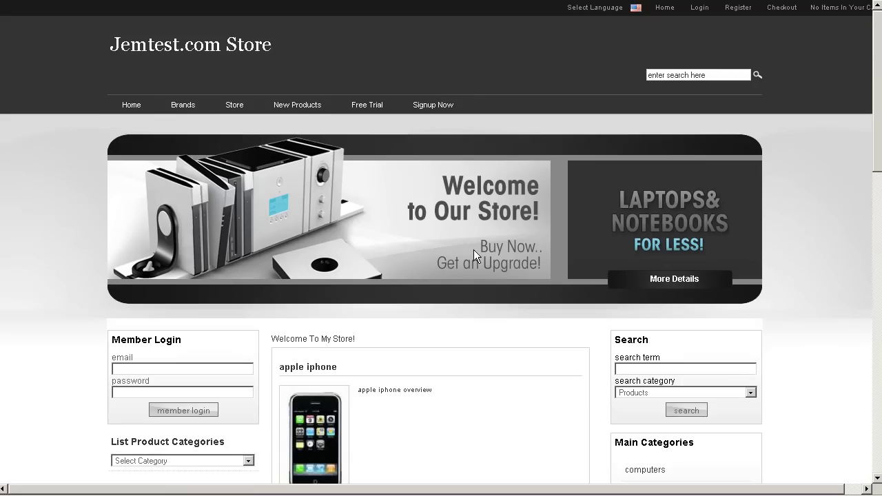
{"action": "scroll", "coordinate": [474, 249], "scroll_direction": "down", "scroll_amount": 10}
{"action": "scroll", "coordinate": [473, 249], "scroll_direction": "down", "scroll_amount": 5}
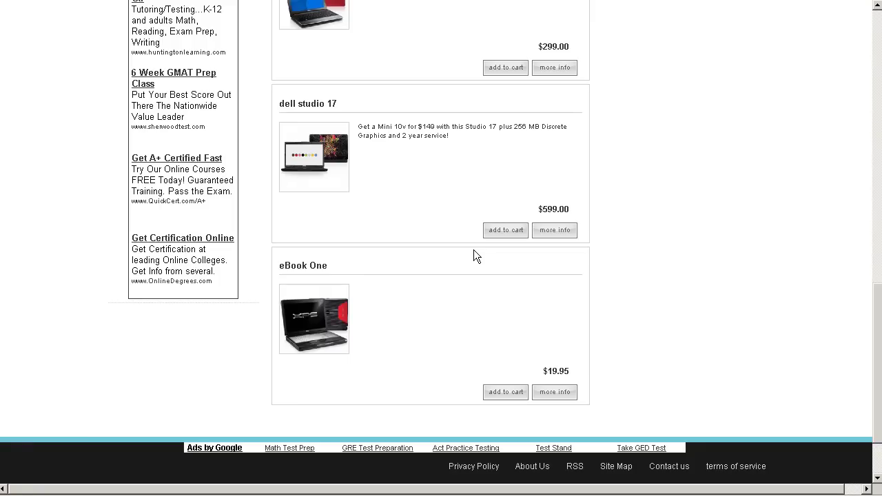
{"action": "left_click_drag", "start_coordinate": [280, 262], "coordinate": [366, 263]}
{"action": "left_click", "coordinate": [367, 262]}
{"action": "scroll", "coordinate": [522, 324], "scroll_direction": "up", "scroll_amount": 5}
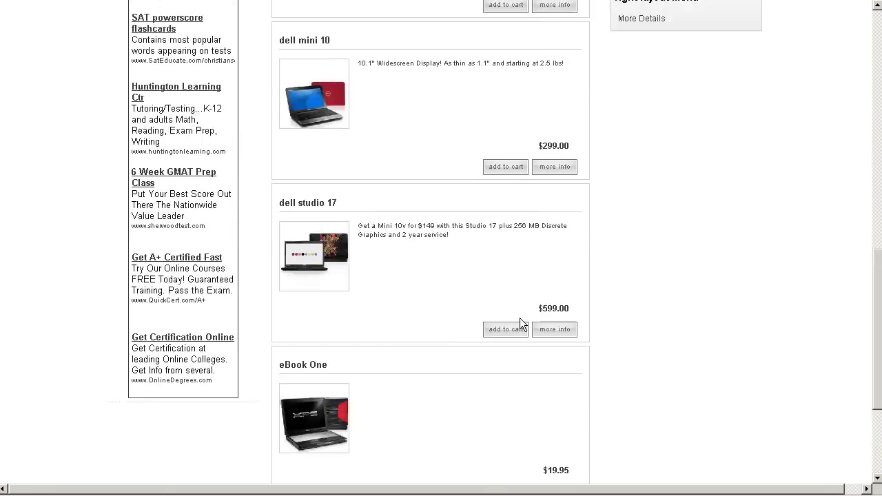